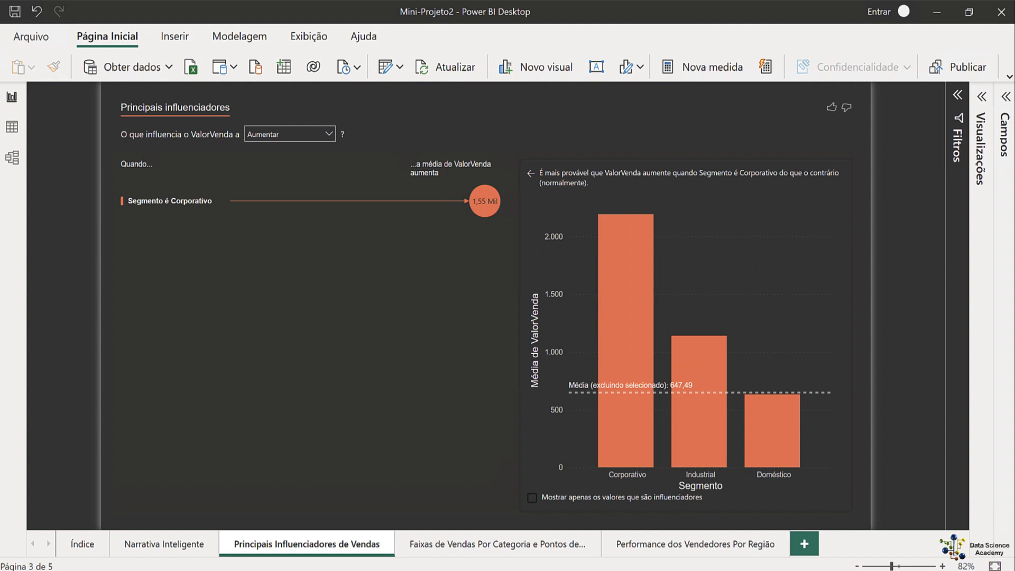
Add the Categoria field from the Vendas table to Explicar por in the key influencers visual.
left_click(981, 153)
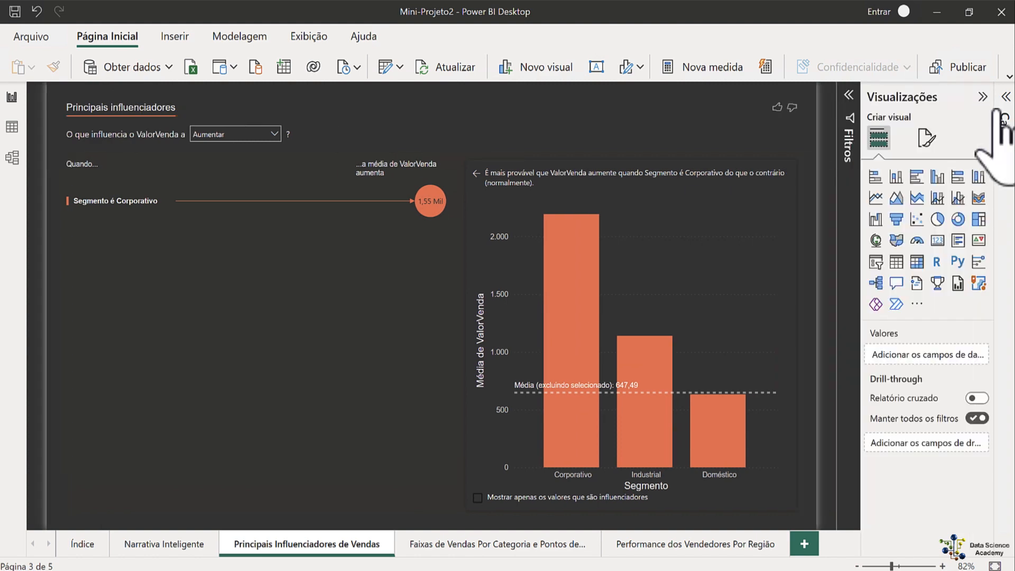
left_click(1005, 103)
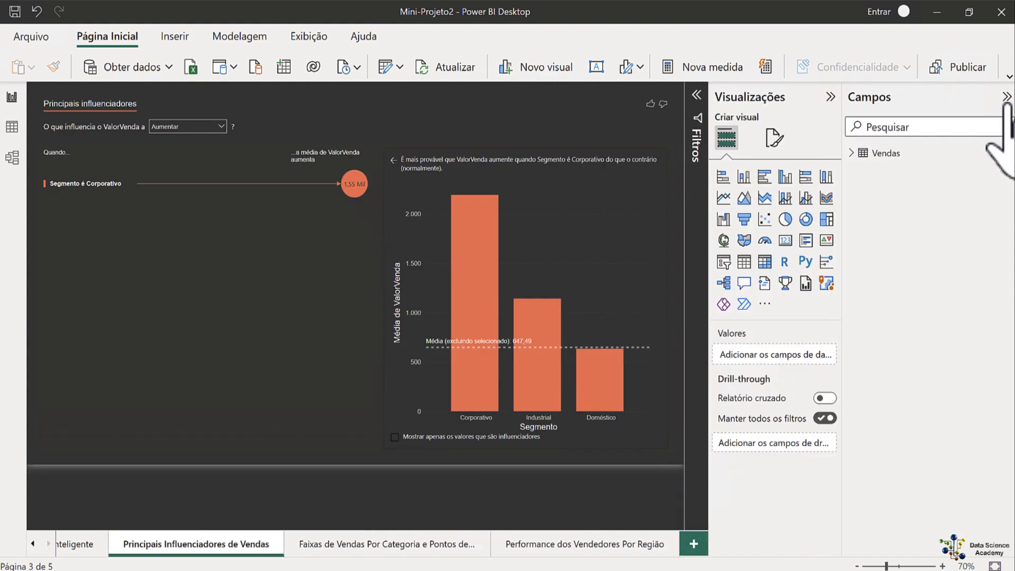
left_click(506, 104)
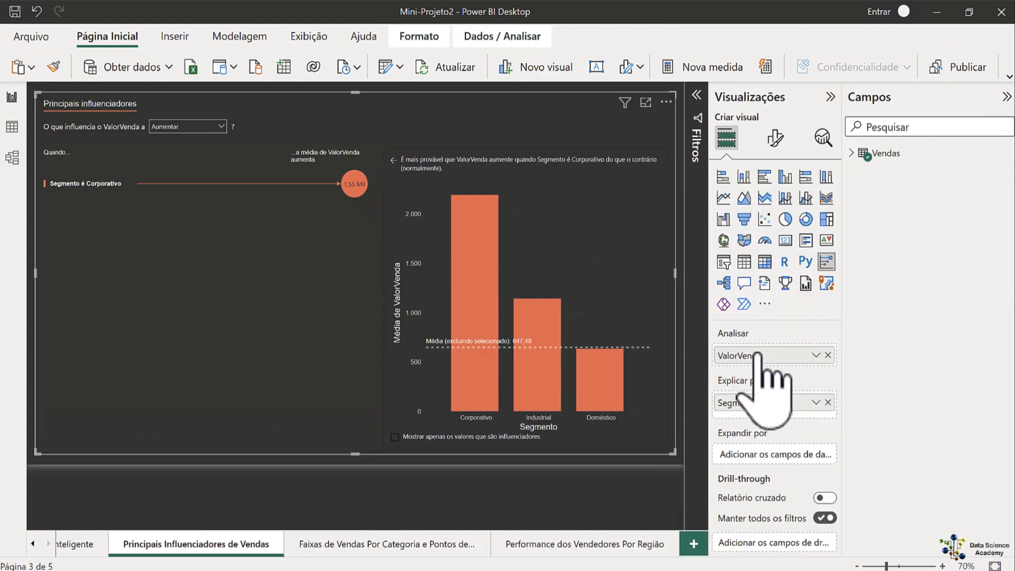
left_click(850, 154)
left_click_drag(917, 171, 769, 415)
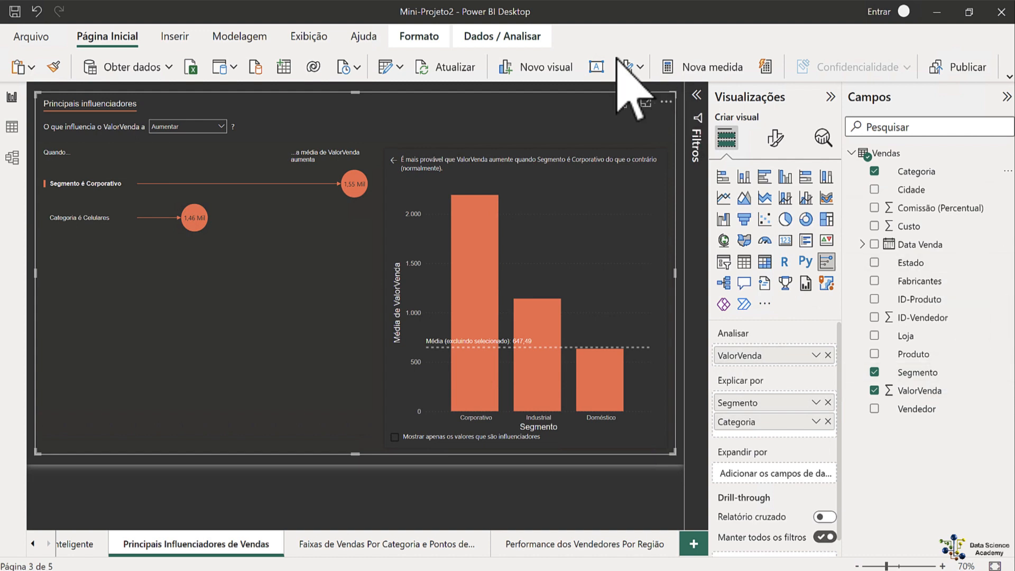
Switch the visual's influence question to Diminuir and view the summarization options of the analyzed ValorVenda field.
left_click(220, 127)
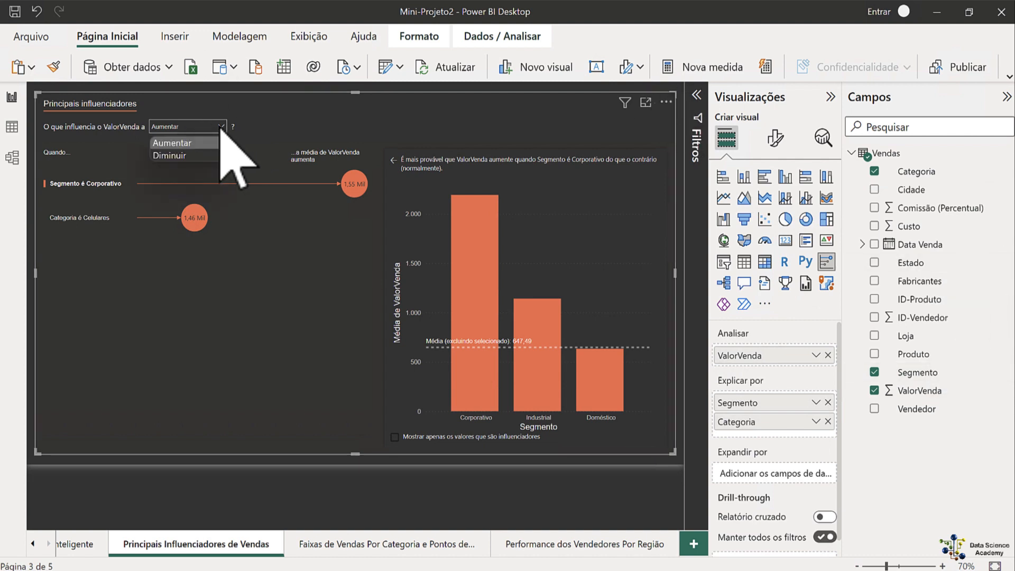
left_click(189, 156)
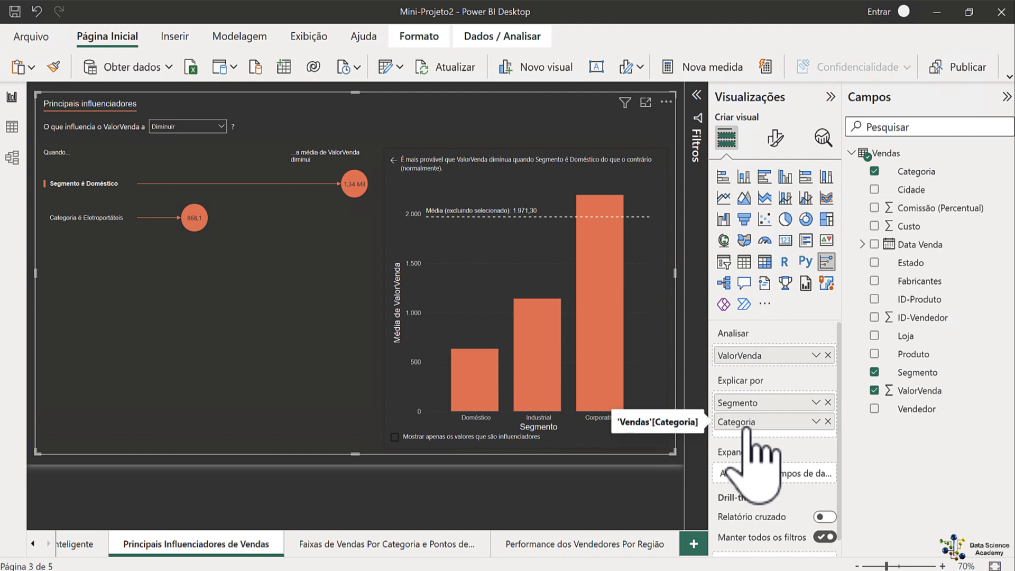
left_click(815, 356)
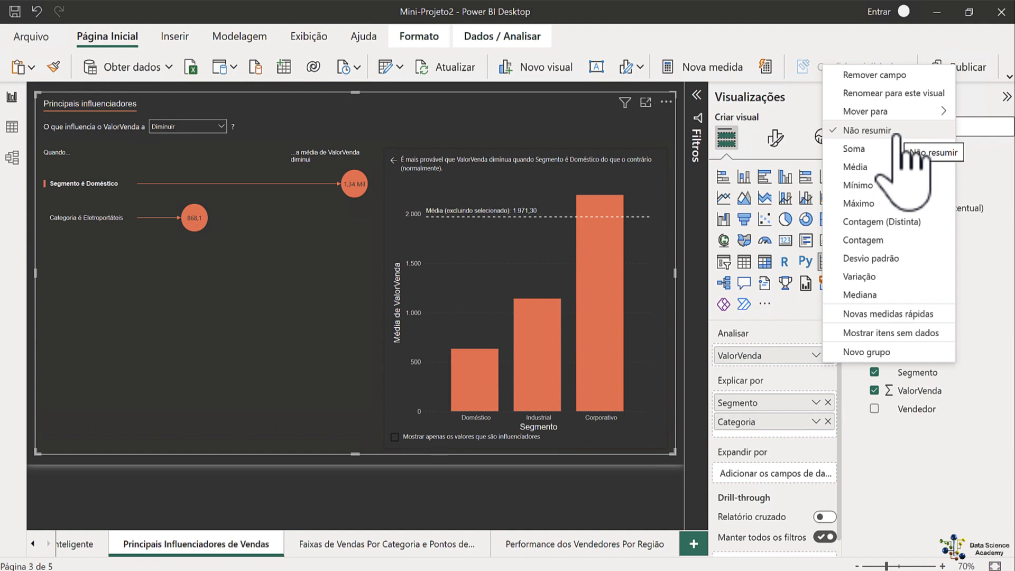
left_click(881, 504)
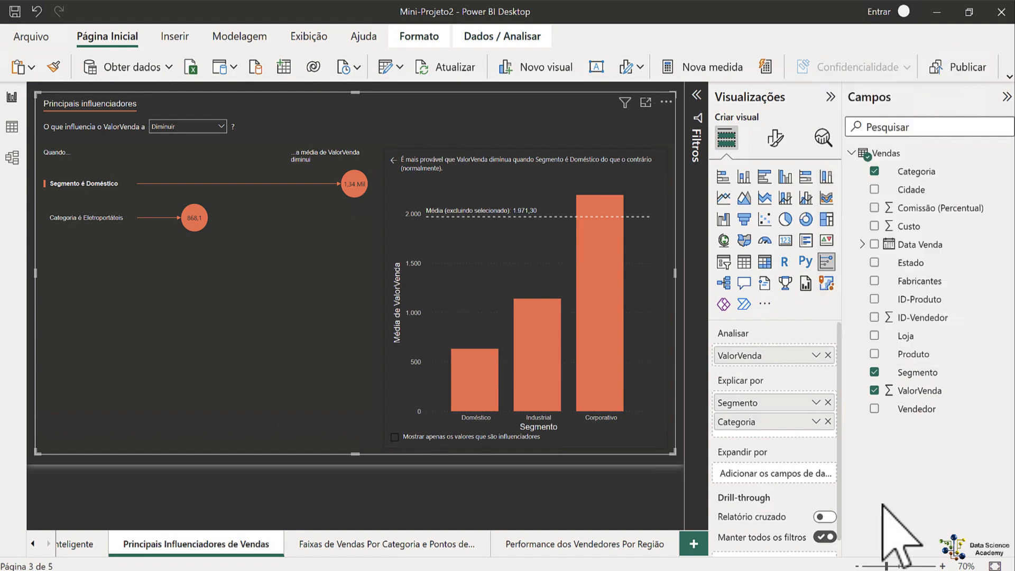
Set the visual's influence question back to Aumentar.
left_click(220, 127)
left_click(180, 138)
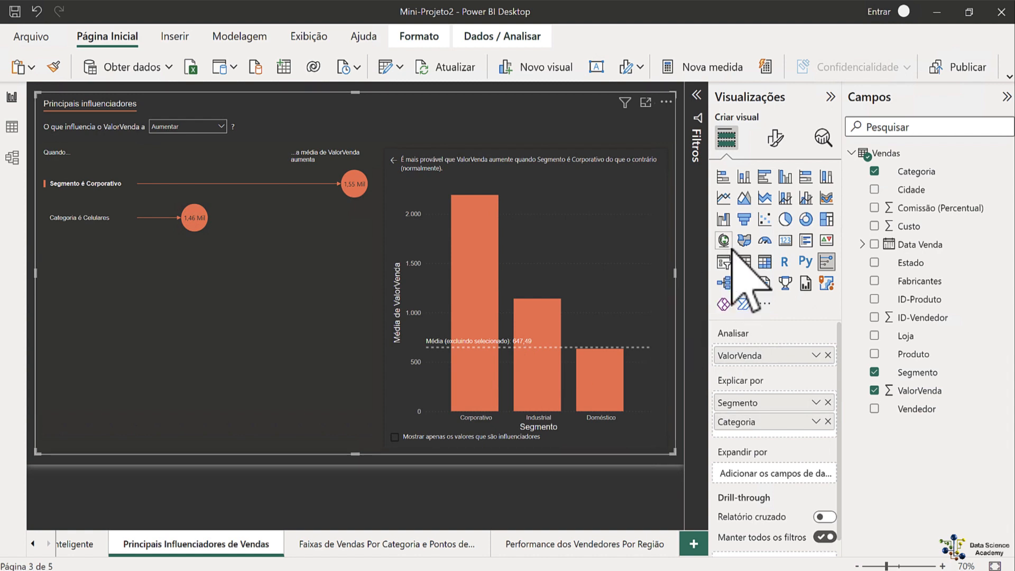
Open the key influencers visual's formatting options and view the available analysis types.
left_click(775, 136)
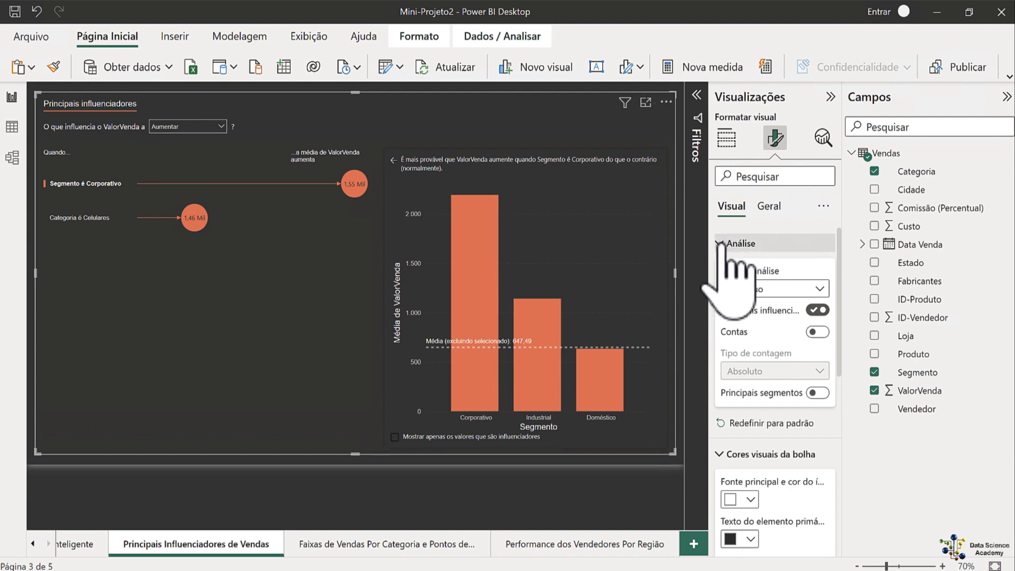
left_click(820, 288)
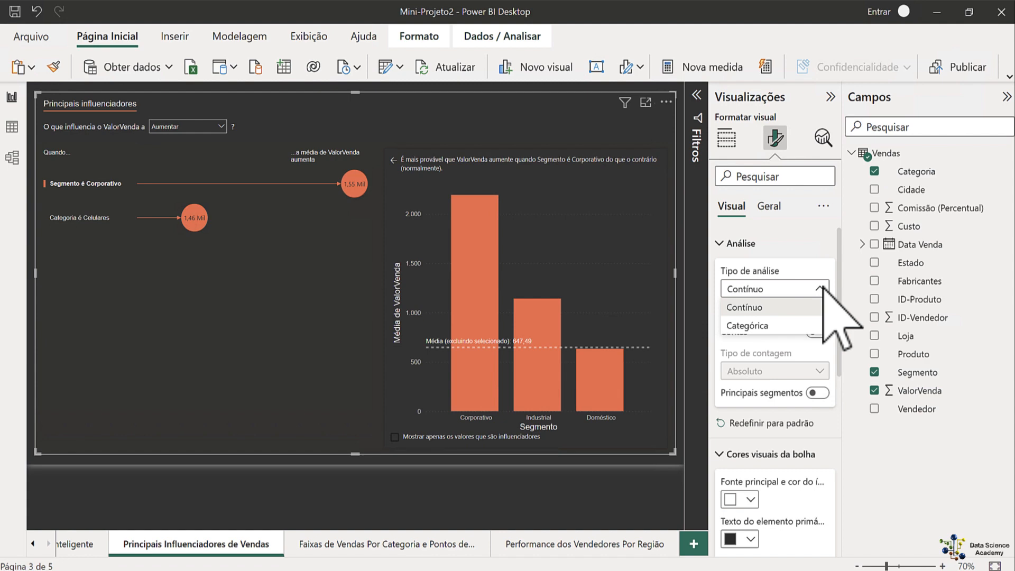
left_click(870, 466)
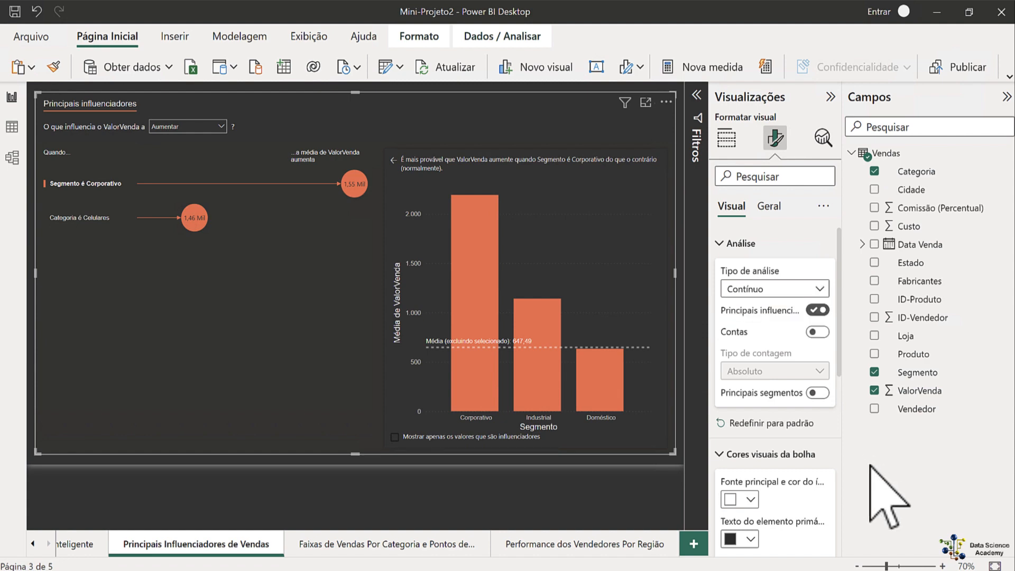
Try enabling Principais segmentos in the visual's analysis settings and turn it off again.
left_click(818, 393)
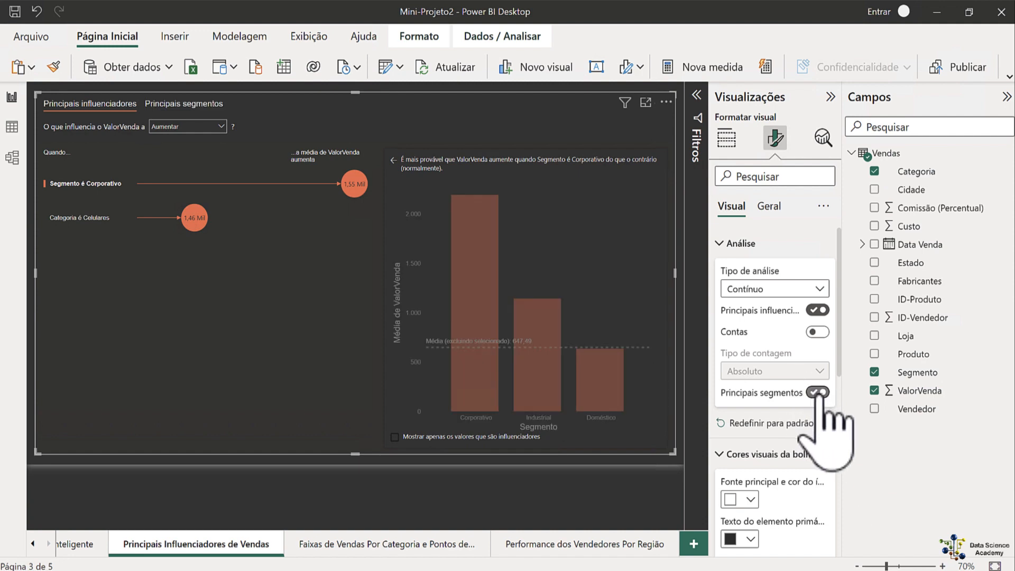
left_click(818, 393)
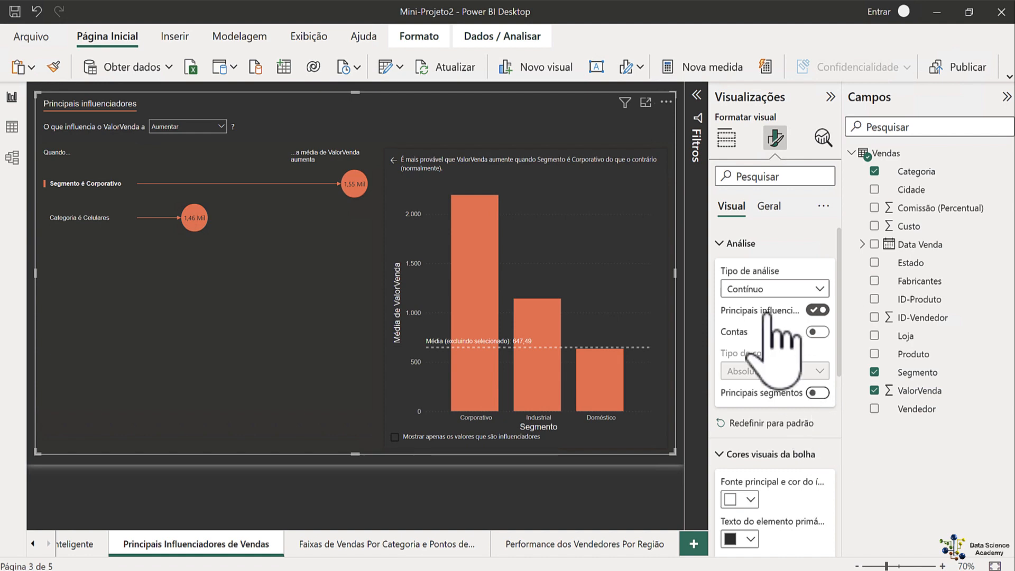
Widen the Visualizações pane and collapse the Análise and Cores visuais da bolha formatting sections.
left_click(725, 243)
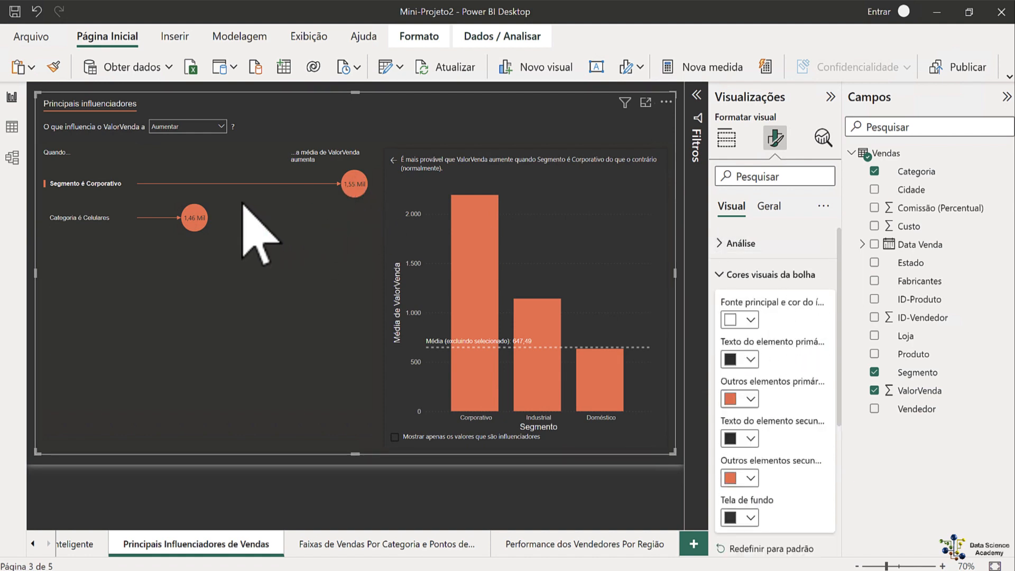
mouse_move(185, 224)
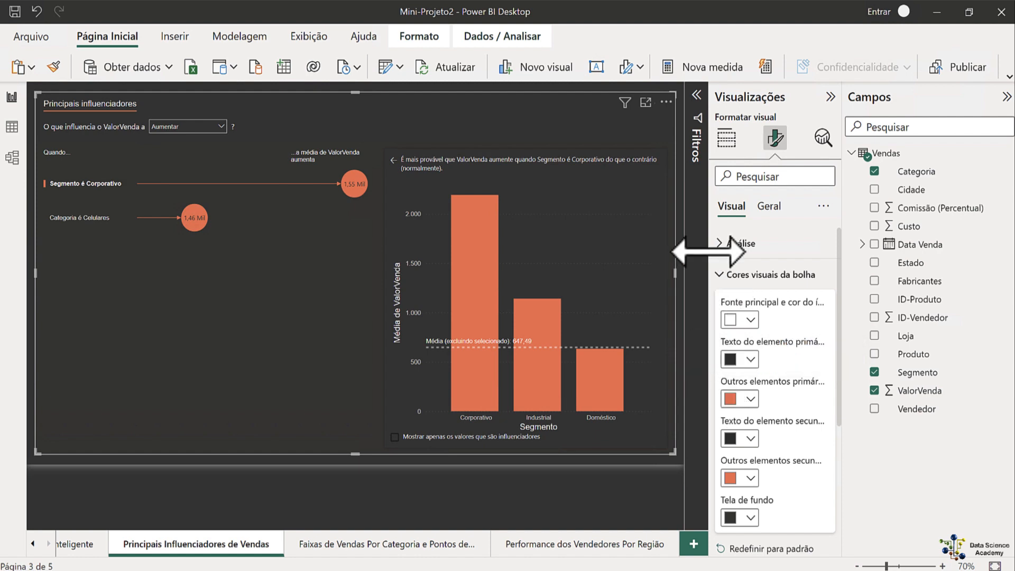
left_click_drag(708, 252, 657, 252)
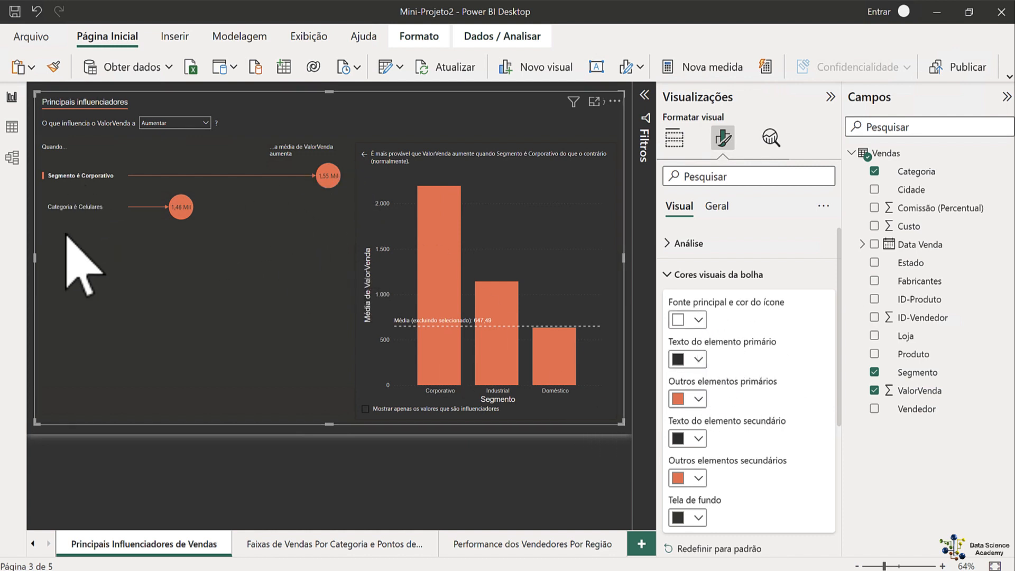
left_click(670, 275)
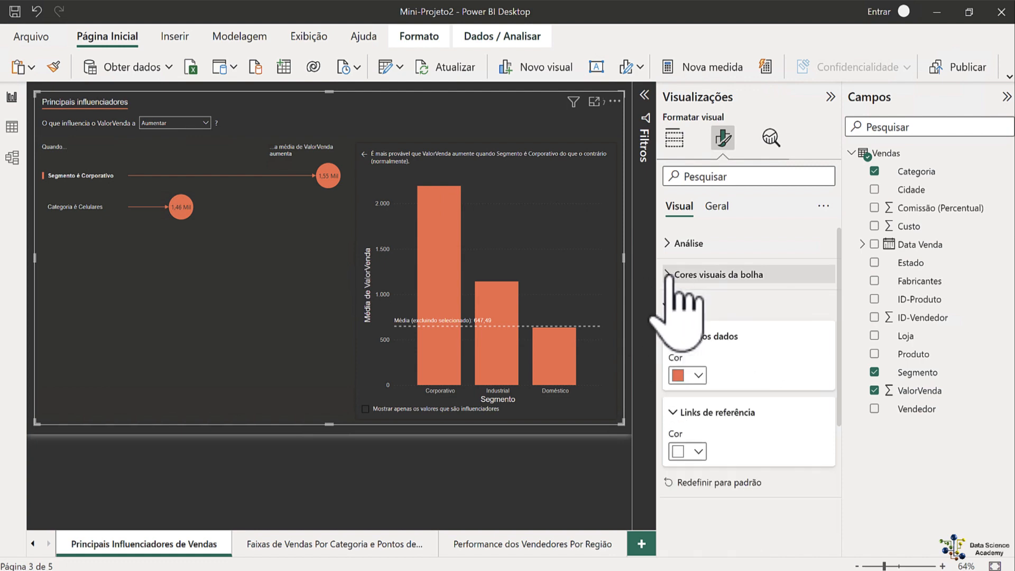
Try a yellow data color for the chart's columns and restore the orange color.
left_click(699, 375)
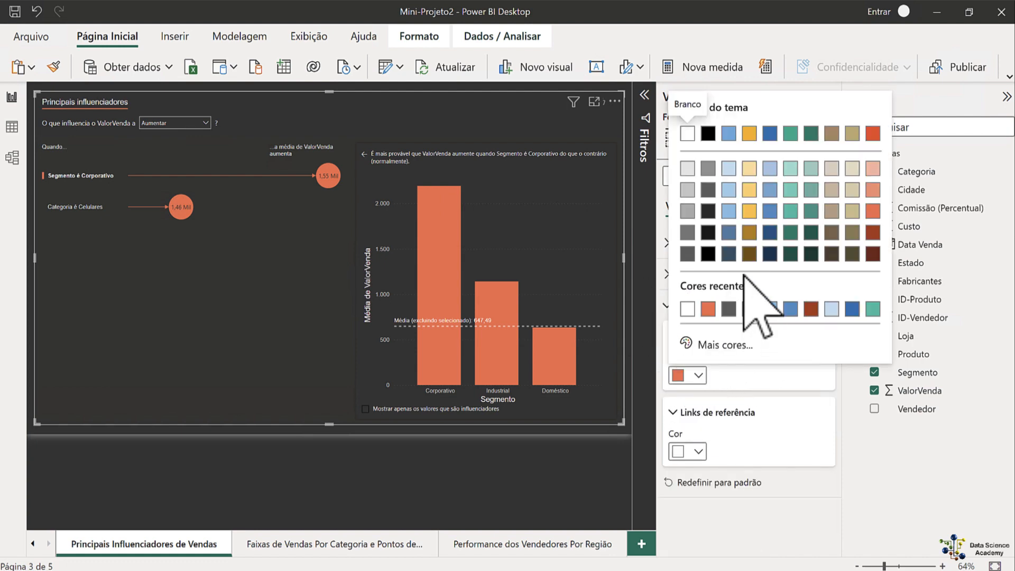
left_click(749, 211)
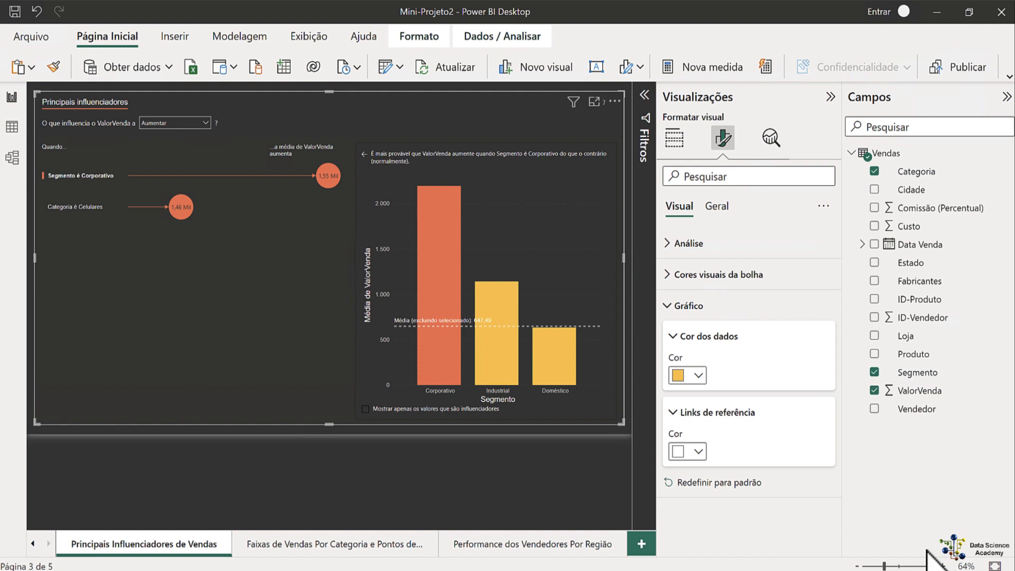
left_click(700, 374)
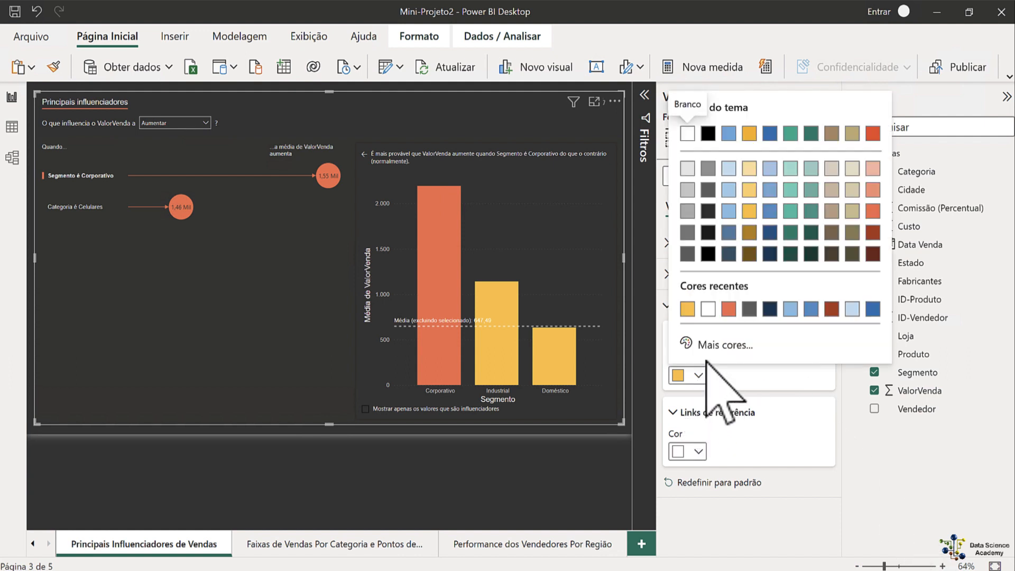
left_click(728, 309)
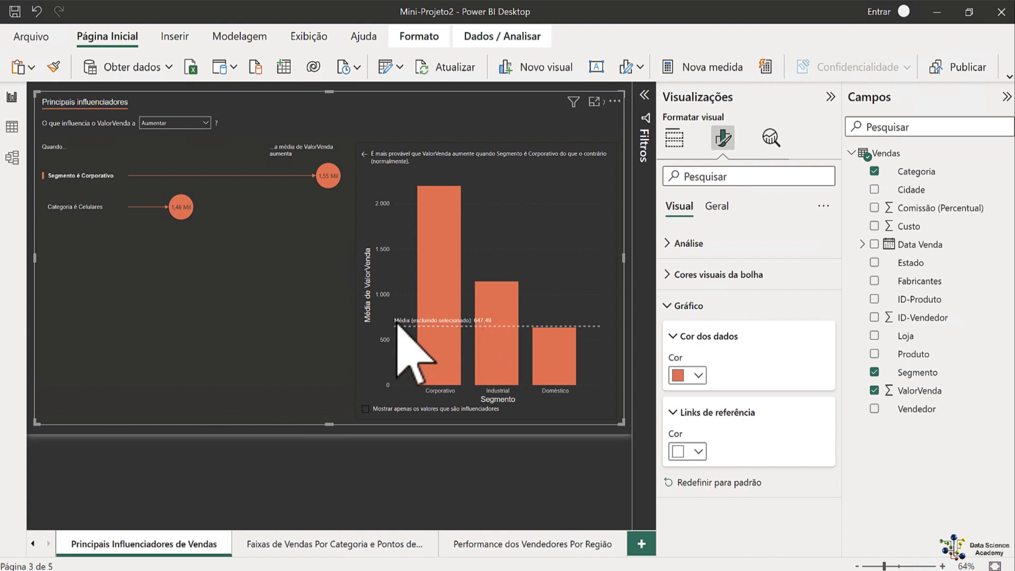
Try blue for the chart's average reference line and restore its white color.
left_click(698, 450)
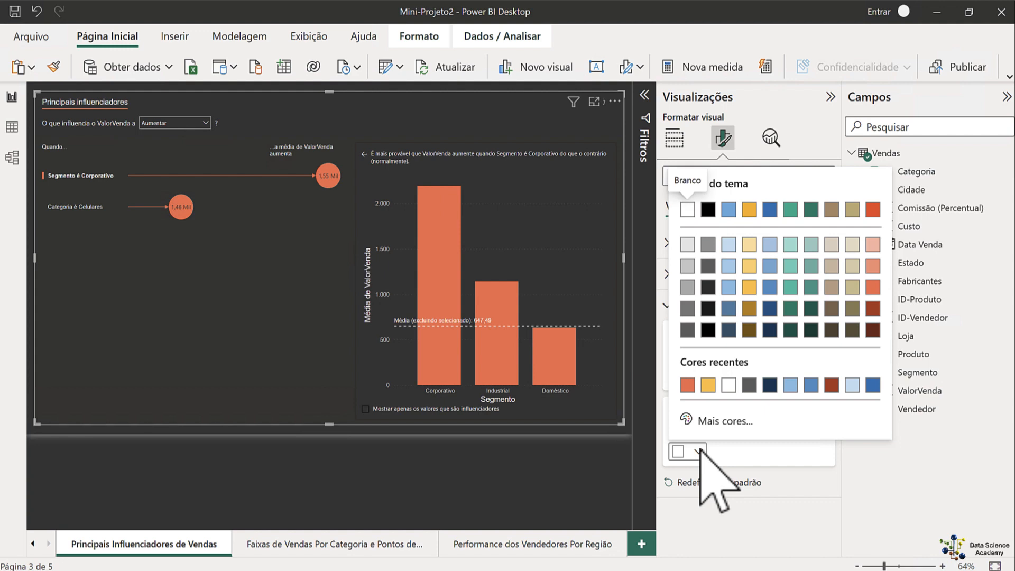
left_click(810, 386)
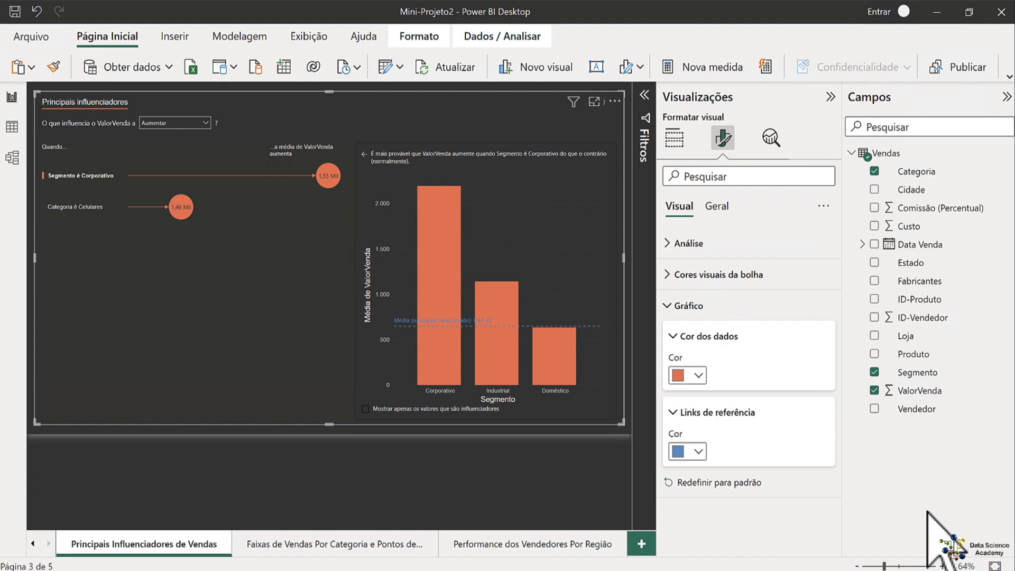
left_click(698, 451)
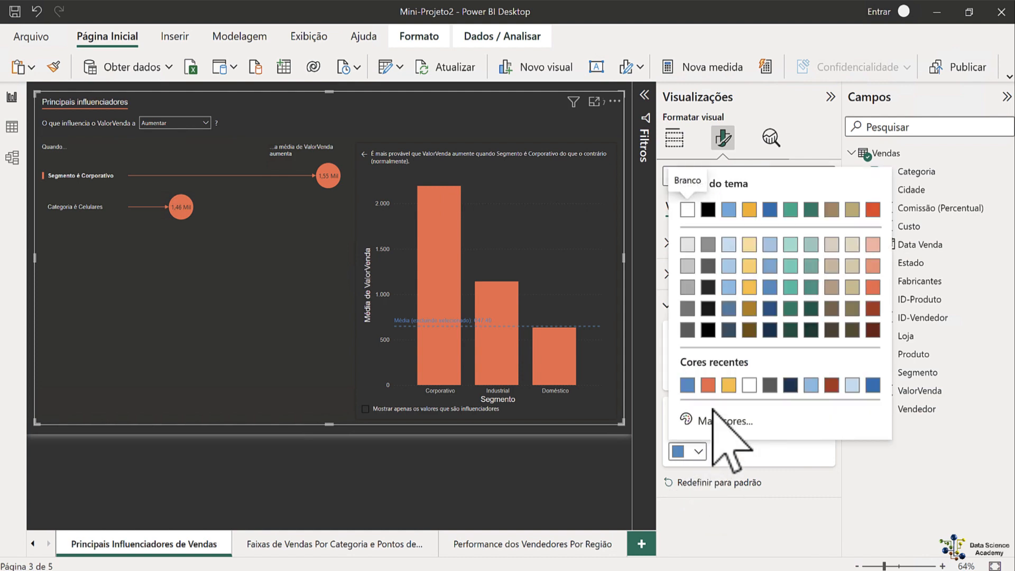
left_click(750, 385)
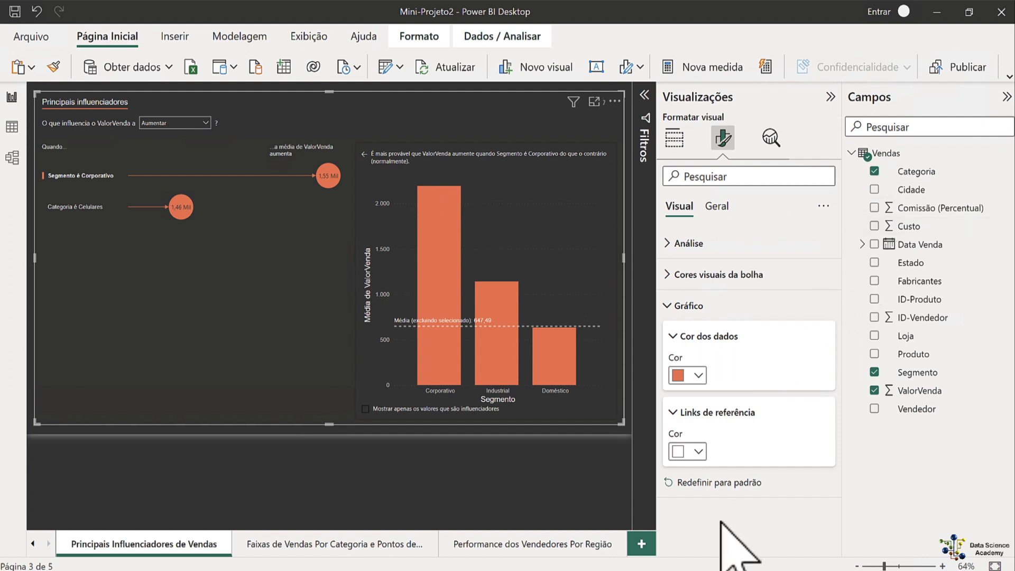
Try adding the title "Análise" to the visual through its general formatting settings and turn the title off again.
left_click(736, 205)
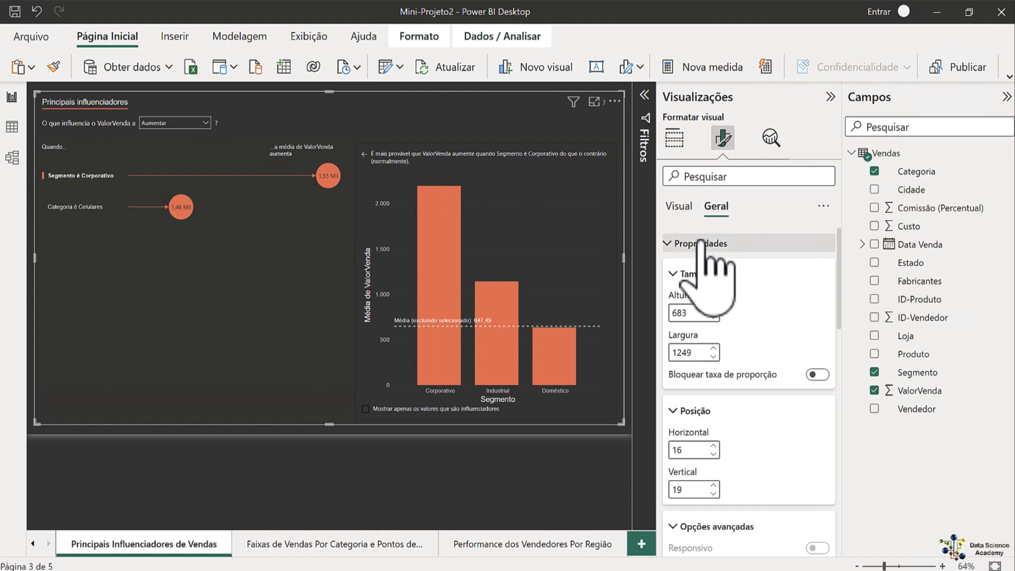
scroll(765, 420, "down", 5)
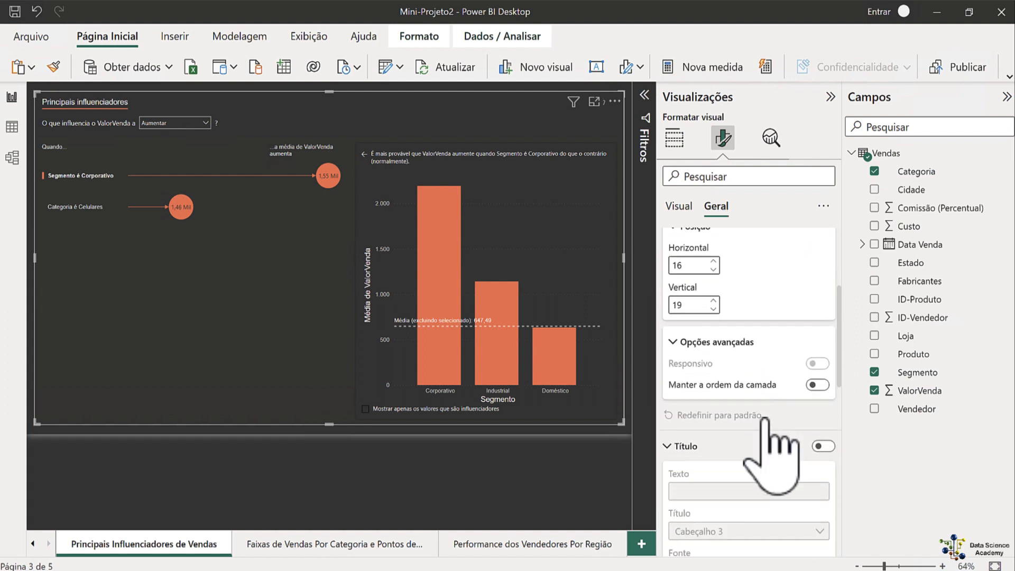
scroll(766, 418, "up", 1)
scroll(766, 417, "down", 2)
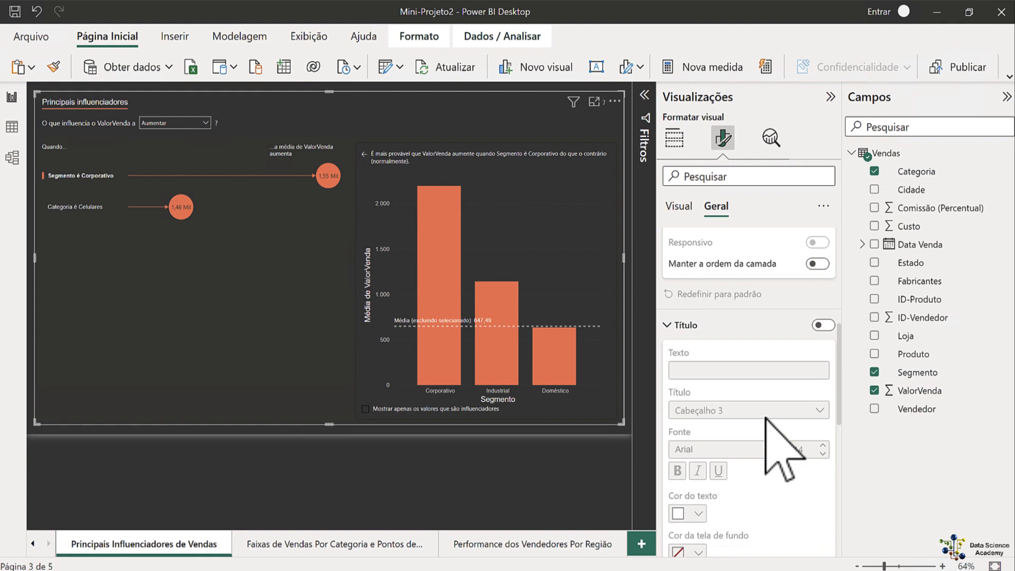
left_click(822, 324)
left_click(707, 371)
type("An'slis")
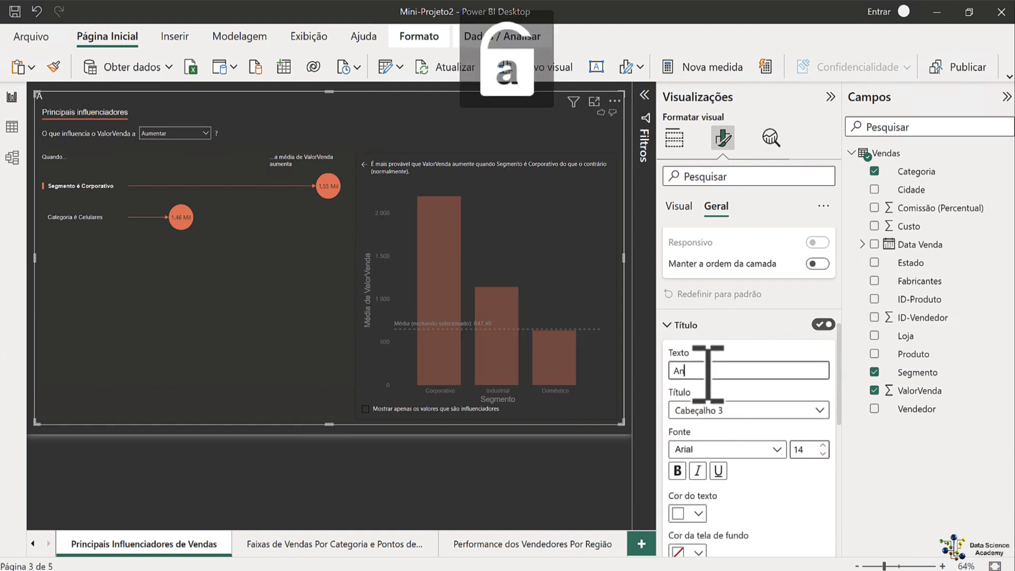
key("BackSpace")
key("BackSpace")
key("BackSpace")
key("BackSpace")
key("BackSpace")
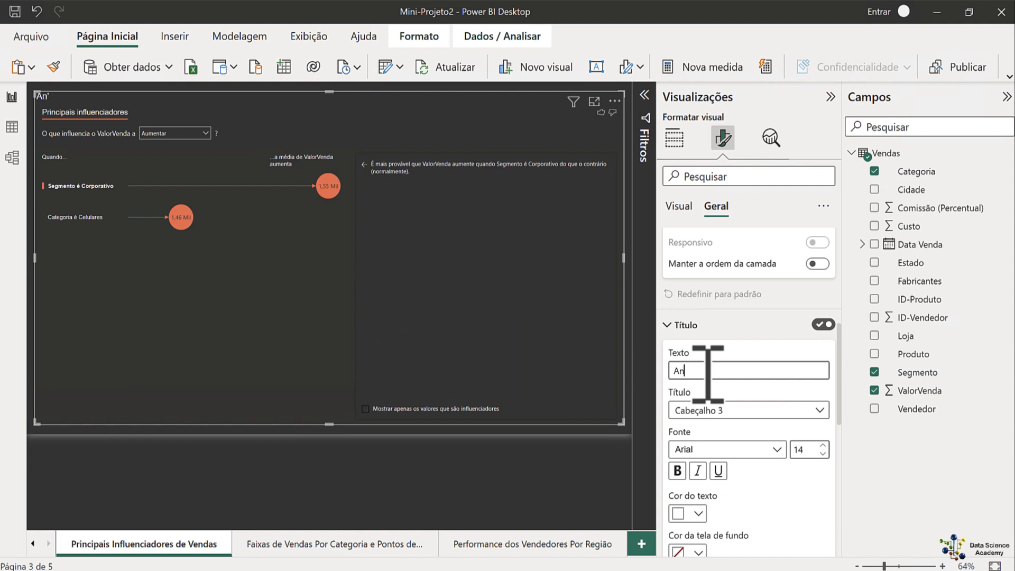
type("álise")
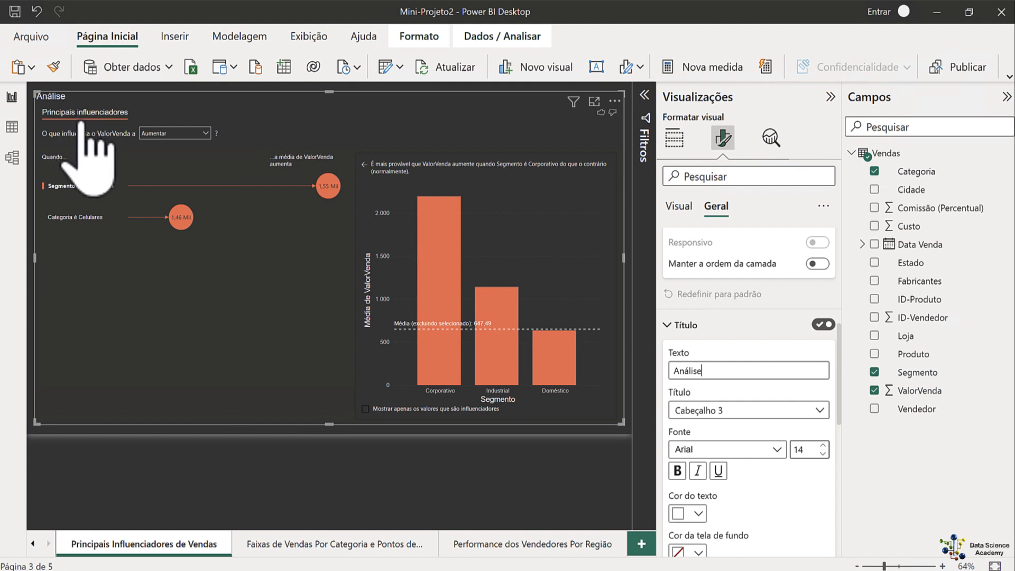
left_click(823, 324)
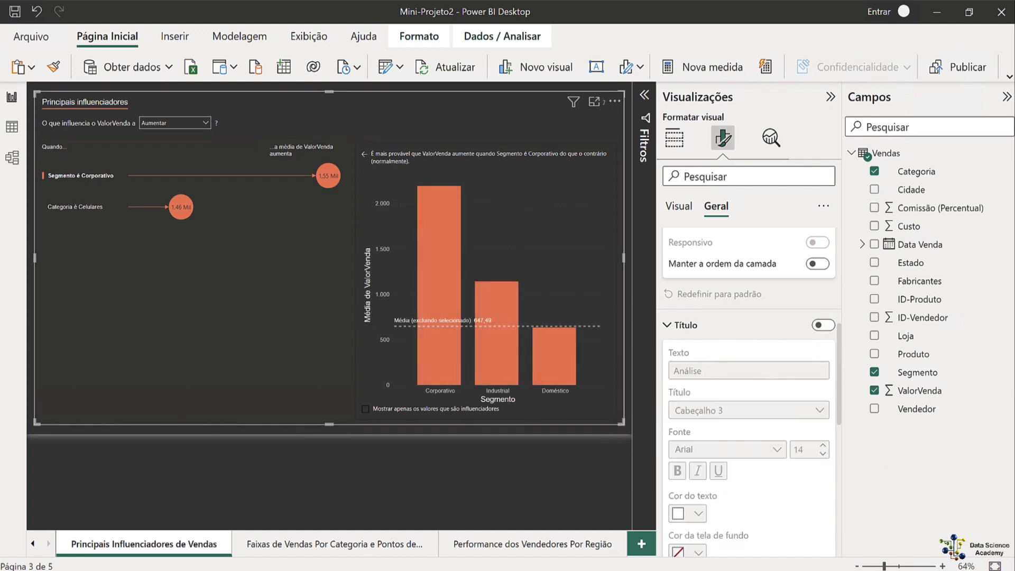
View the Efeitos settings for the visual's background, border and shadow.
scroll(756, 454, "down", 10)
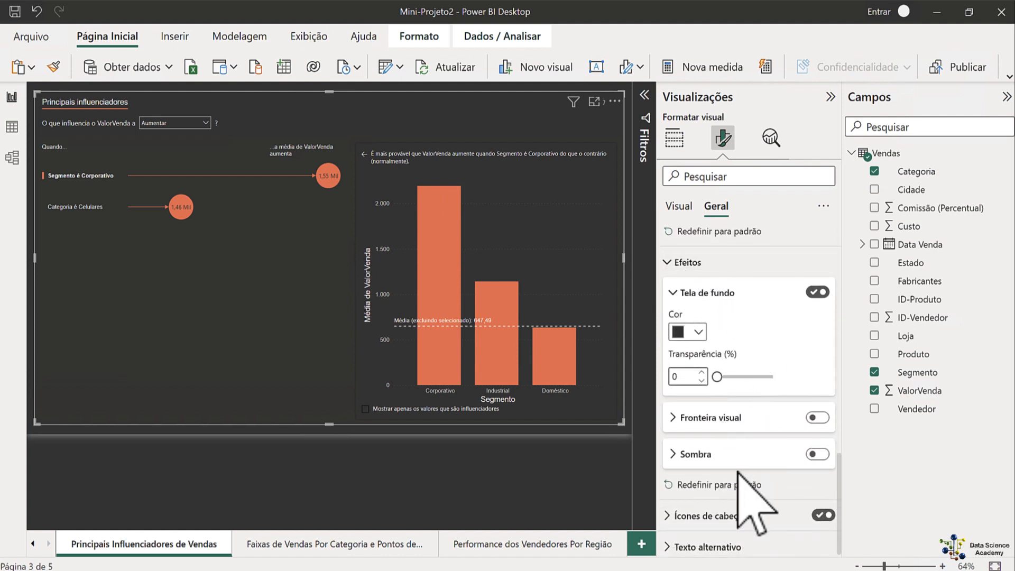
scroll(737, 472, "down", 1)
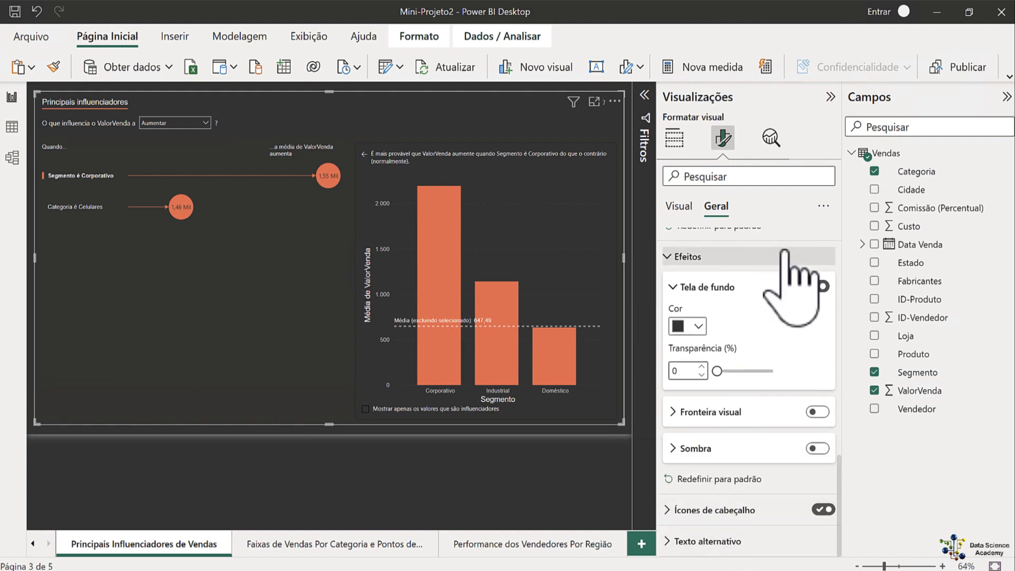
Switch the key influencers analysis of ValorVenda to Diminuir and collapse the Visualizações and Campos panes.
left_click(205, 124)
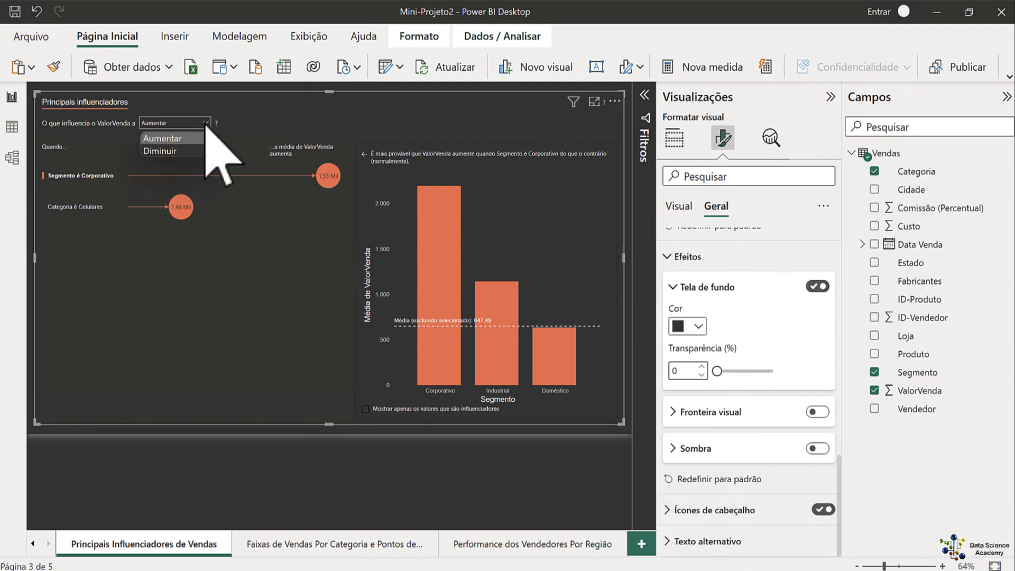
left_click(180, 151)
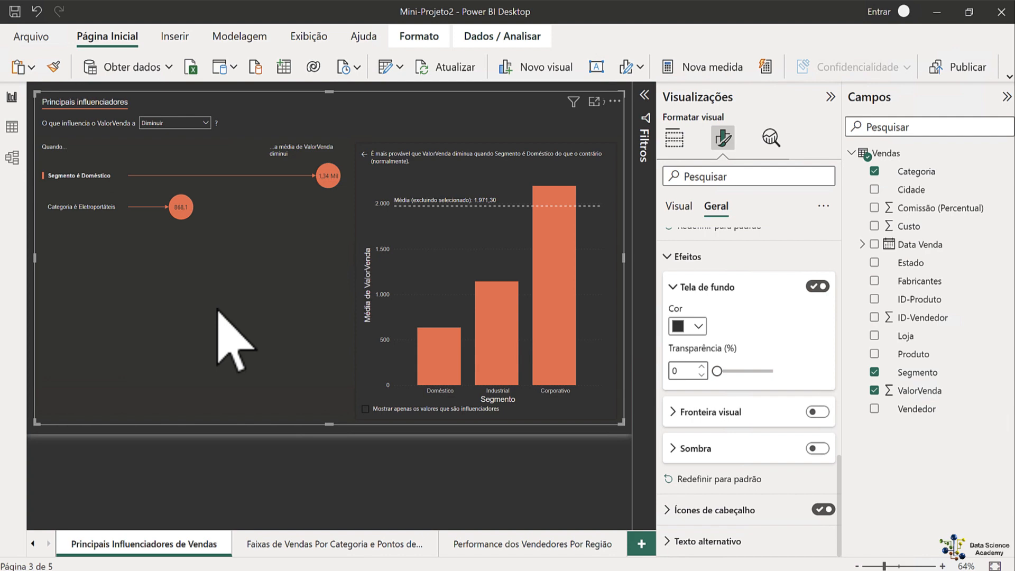
left_click(830, 97)
left_click(1006, 97)
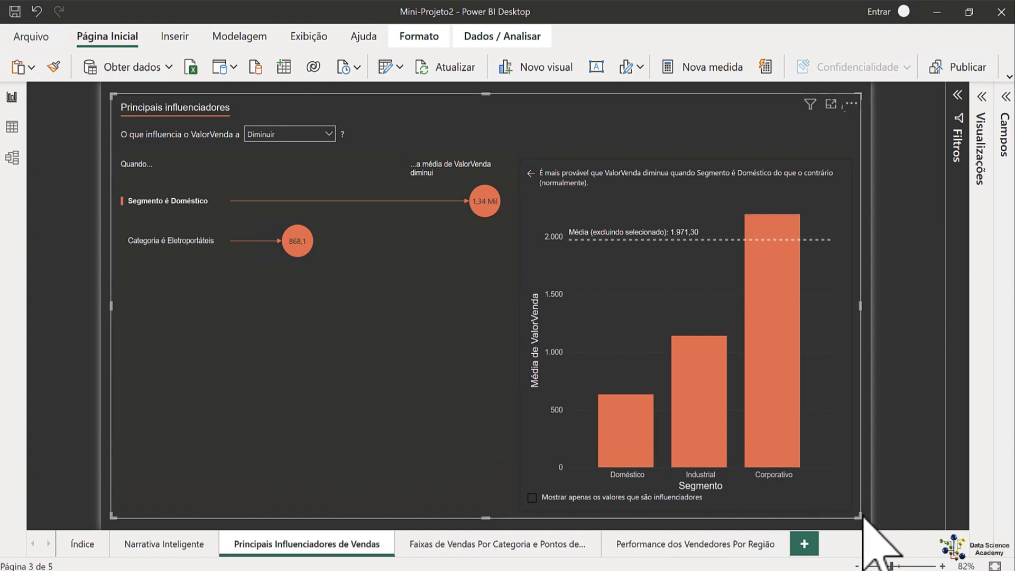
Try shrinking the key influencers visual to about a quarter of the page, enlarge it to fill the page again, and deselect it.
left_click_drag(857, 516, 486, 278)
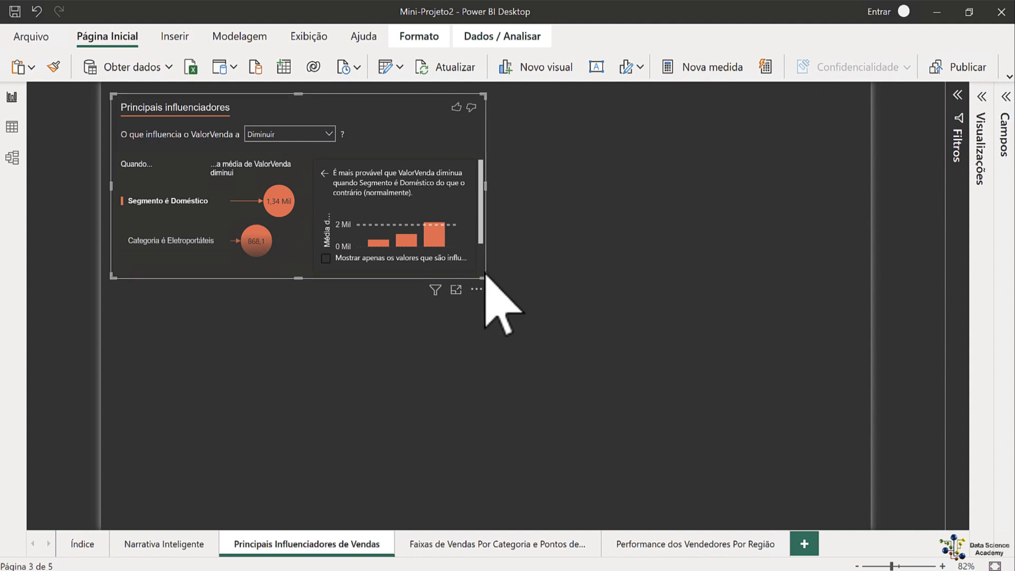
left_click_drag(485, 279, 860, 519)
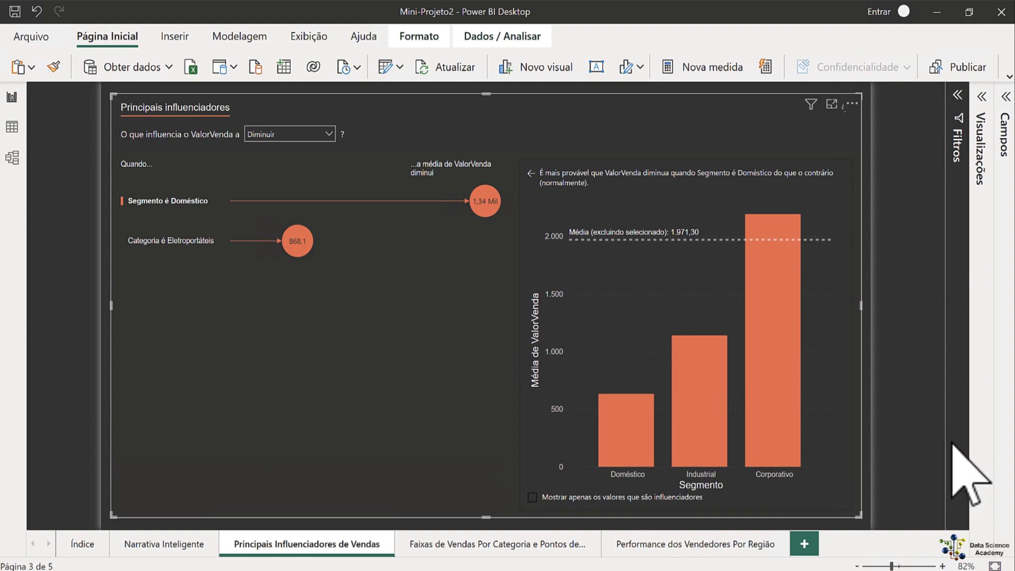
left_click(931, 465)
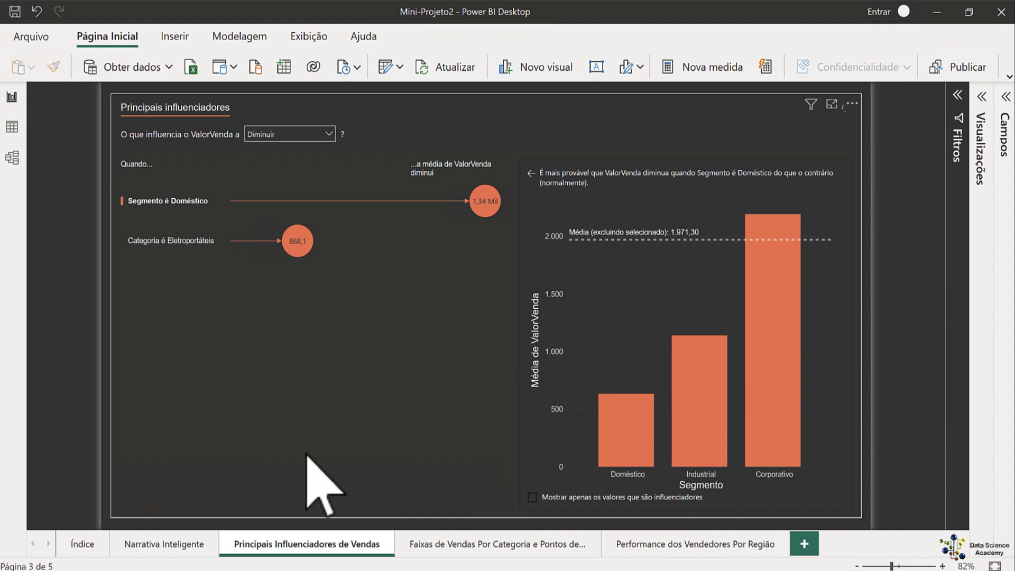
Go to the Índice page and follow its Principais Influenciadores de Vendas link to test the report navigation.
left_click(77, 547)
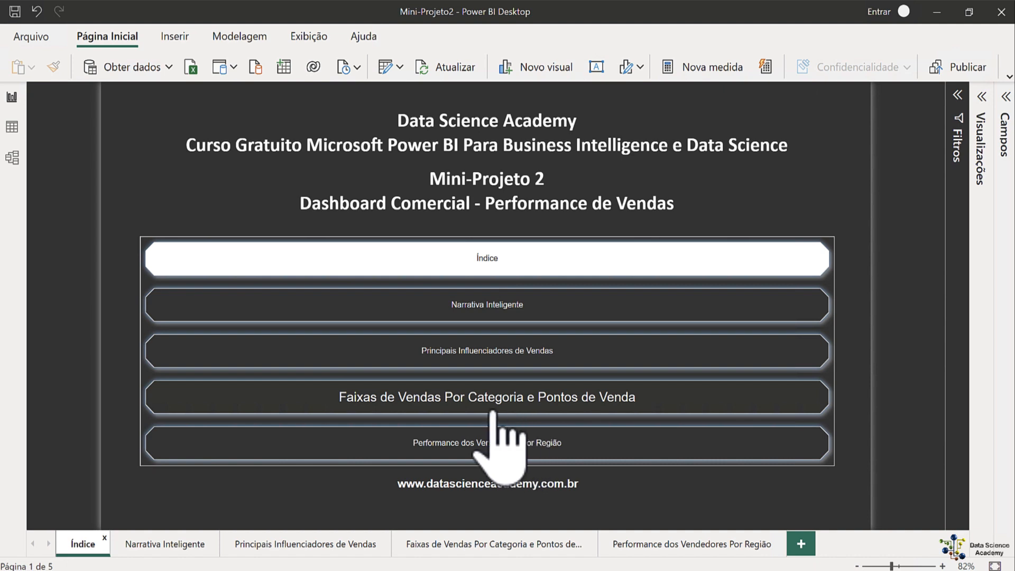
left_click(490, 357, "ctrl")
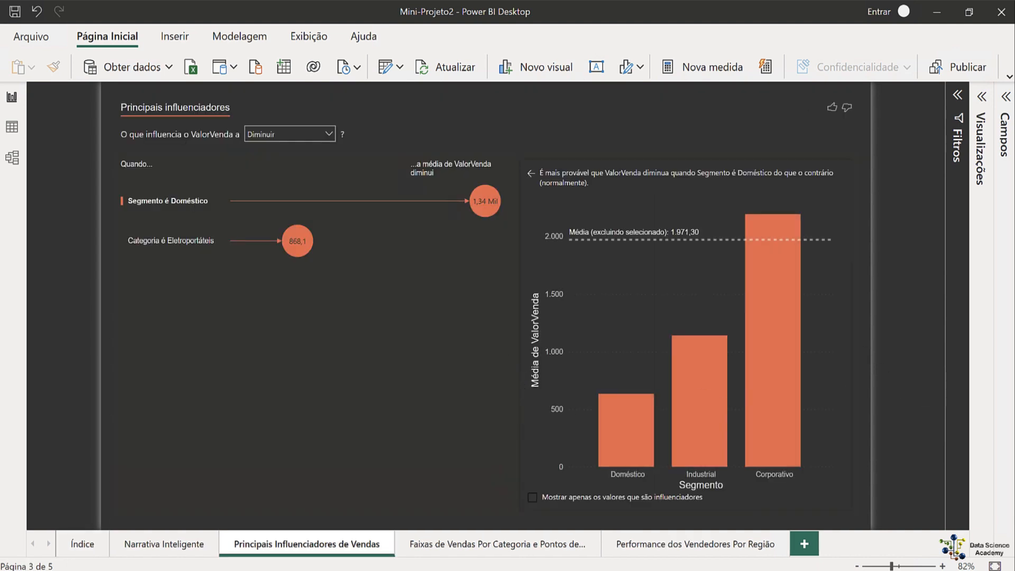